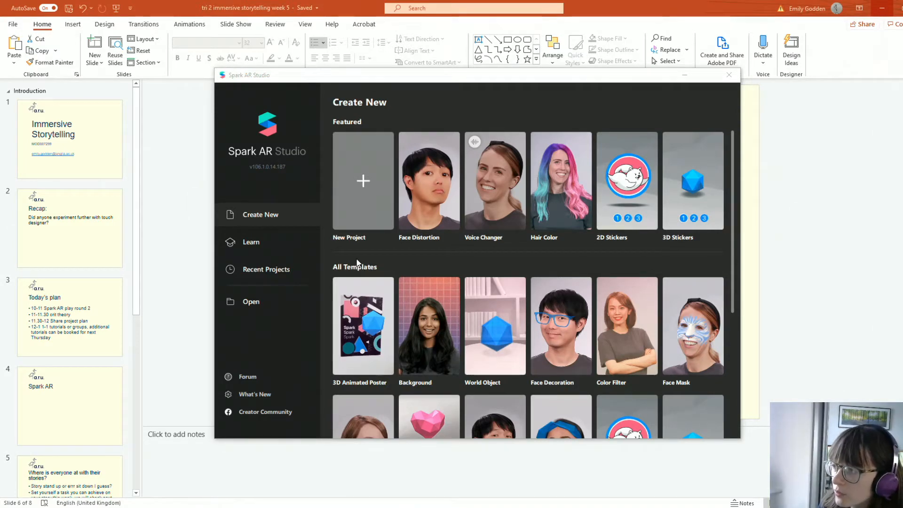
Create a new face tracking project and maximize its window
left_click(358, 204)
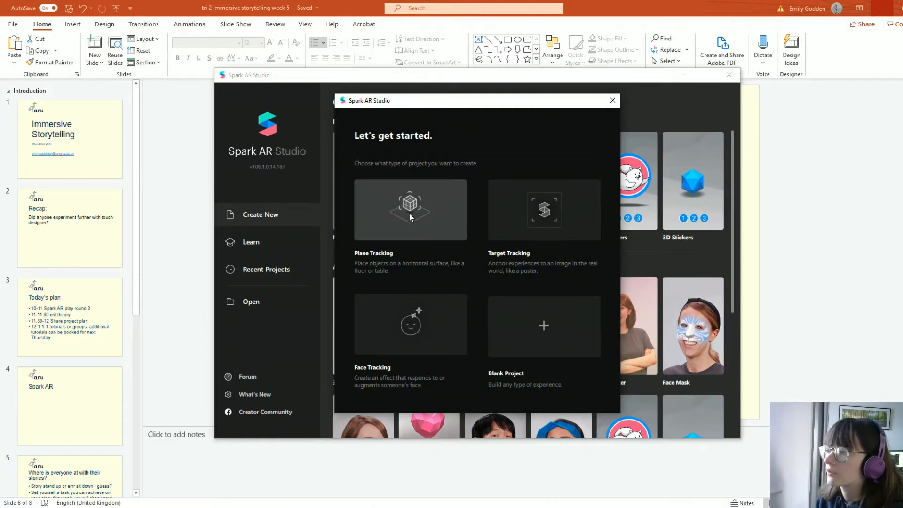
left_click(410, 340)
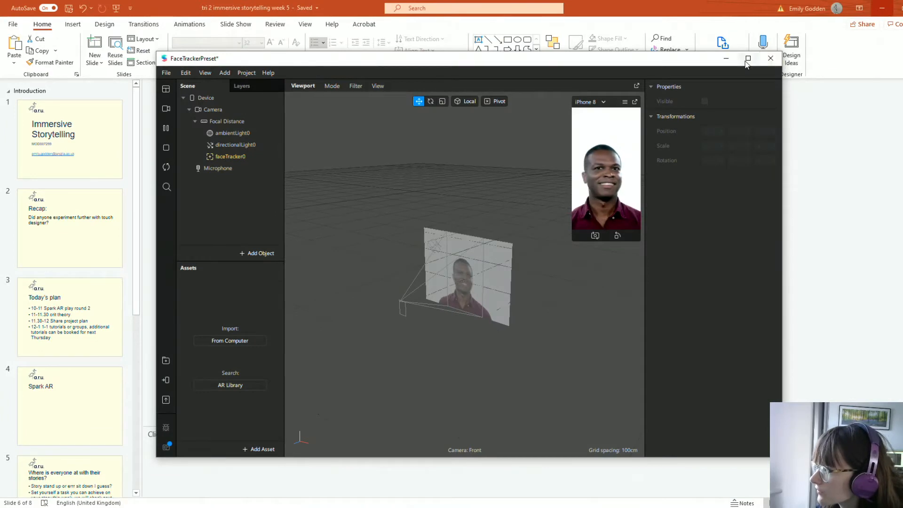
left_click(748, 59)
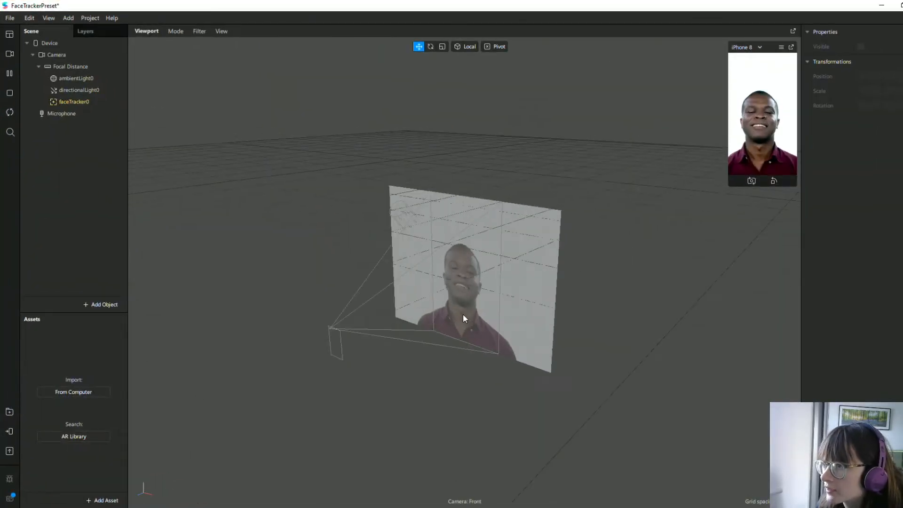
scroll(463, 314, "up", 3)
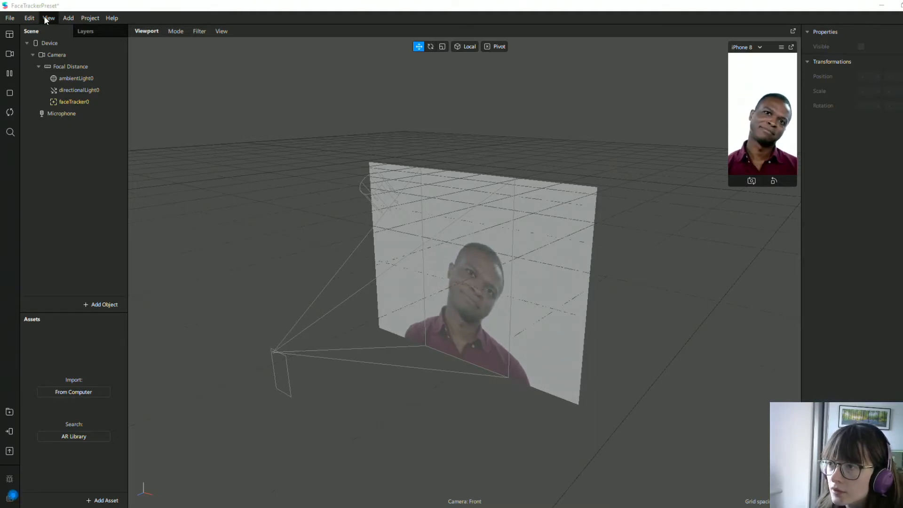
Create a new project from the Background template
left_click(9, 18)
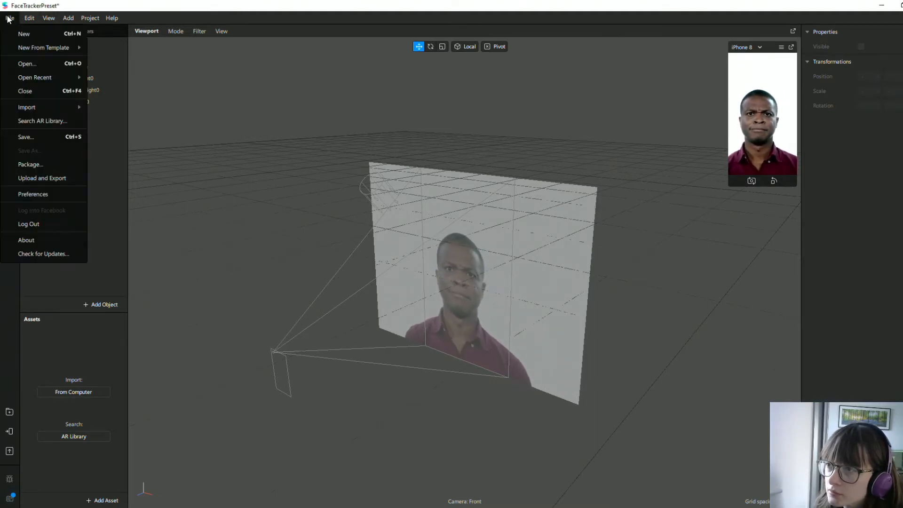
mouse_move(74, 49)
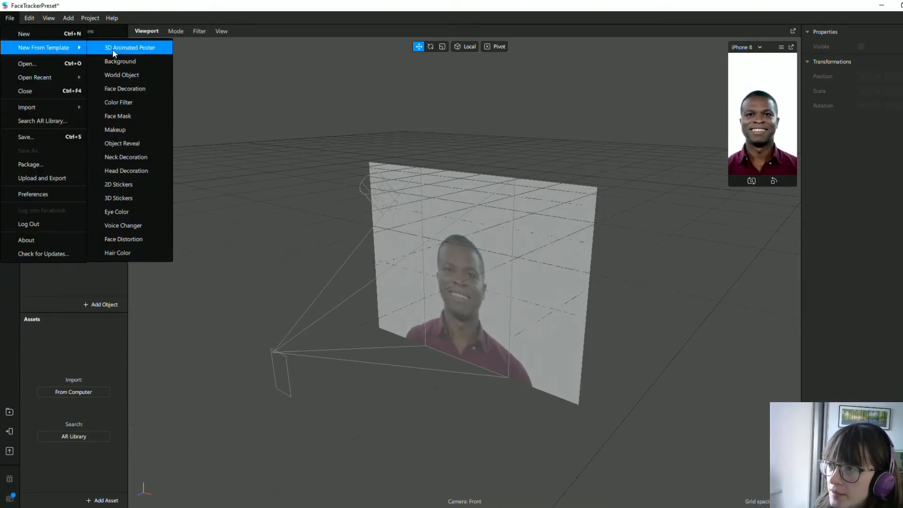
left_click(161, 68)
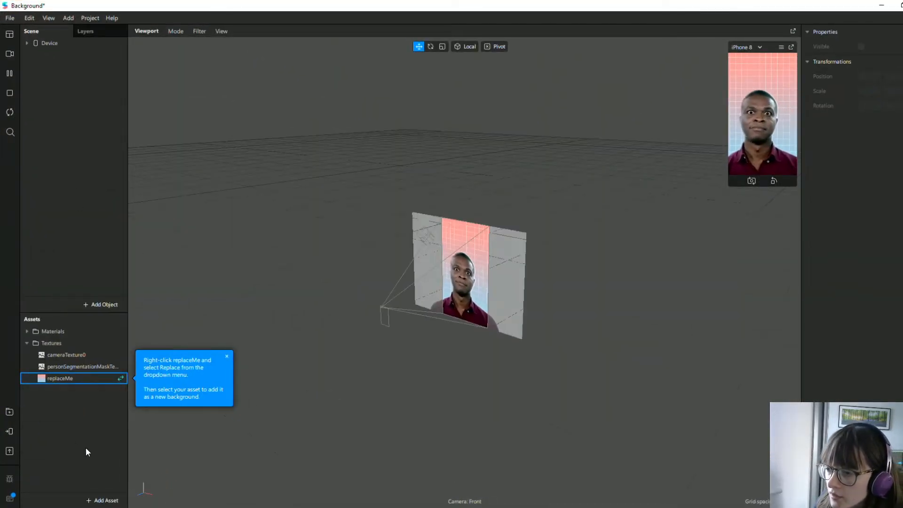
Browse the AR Library's home page, 3D Objects and Music and Sound categories, and close the library
left_click(9, 413)
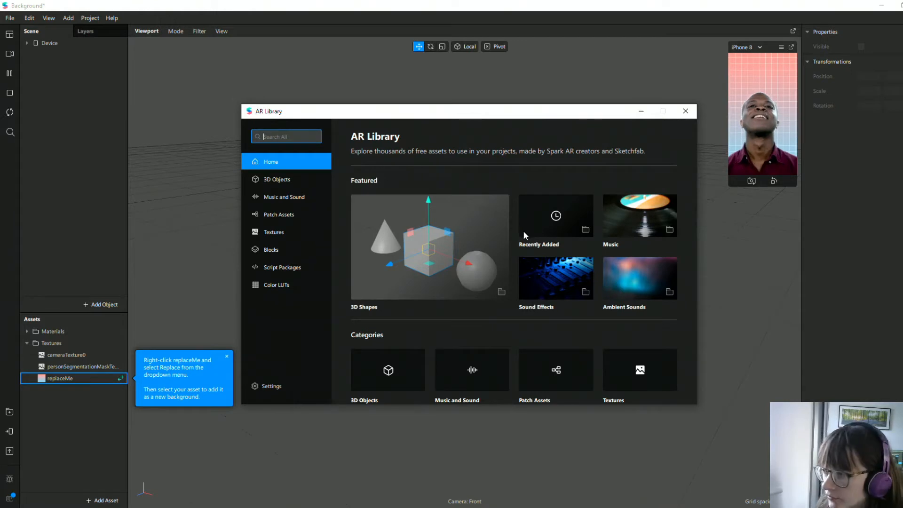
scroll(504, 237, "down", 2)
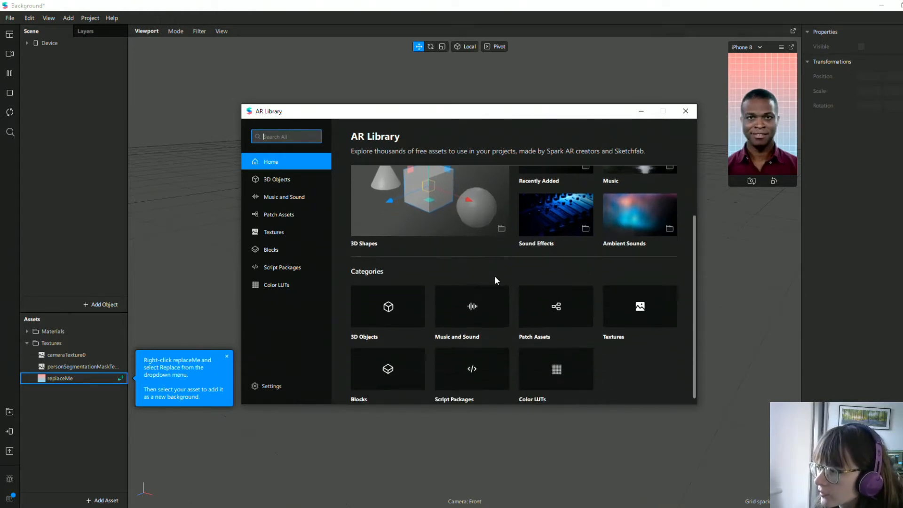
scroll(632, 335, "up", 2)
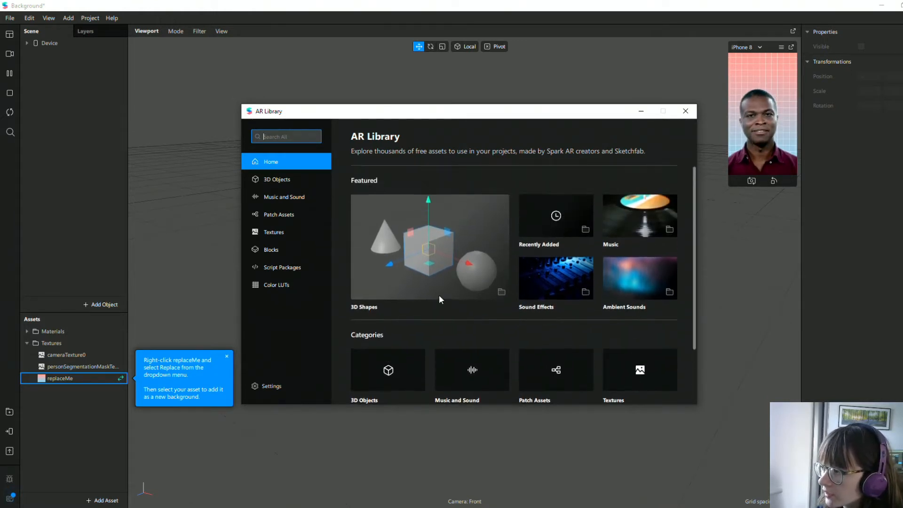
scroll(405, 358, "down", 2)
scroll(647, 325, "up", 2)
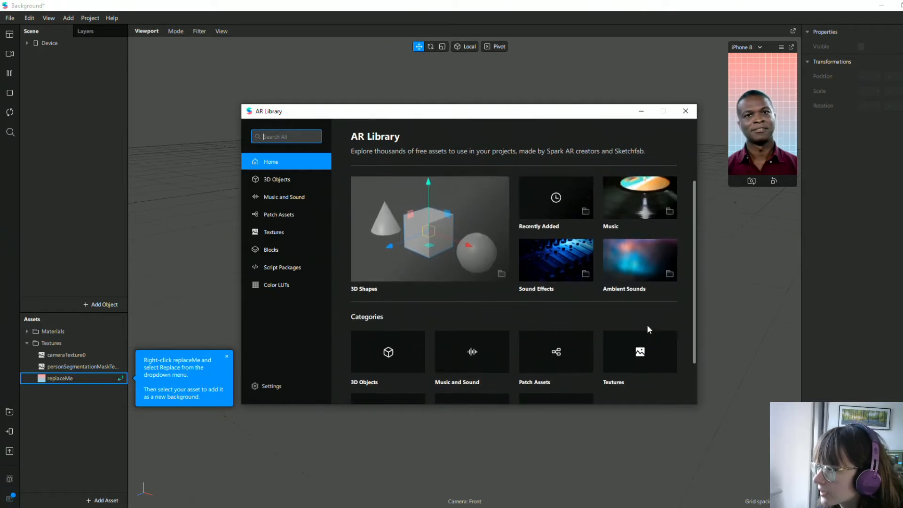
left_click(283, 179)
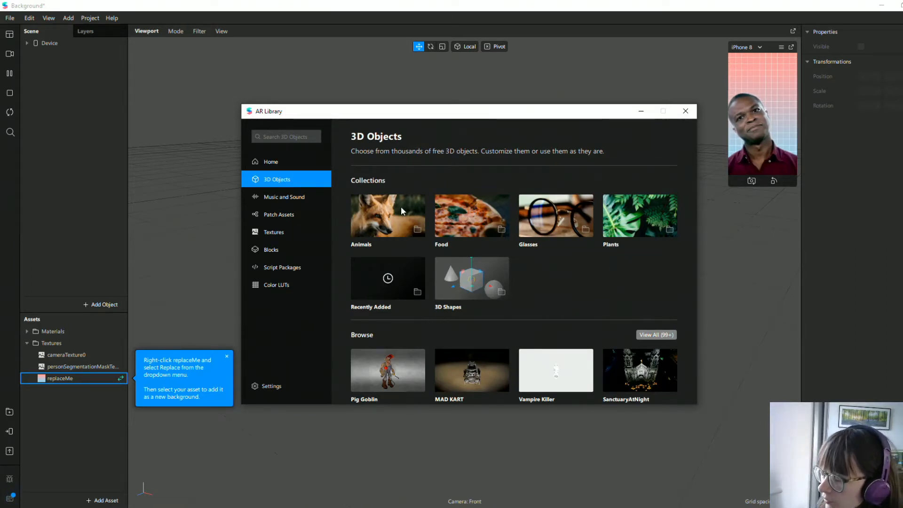
scroll(598, 280, "down", 3)
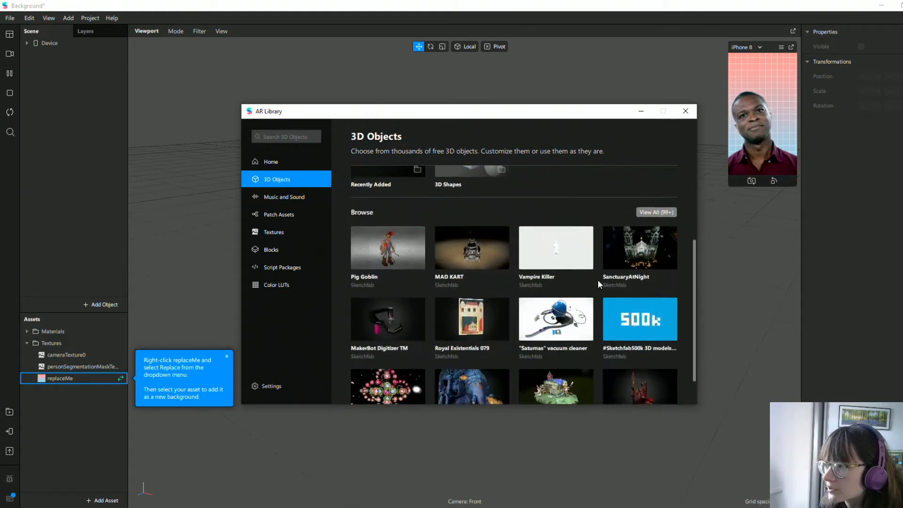
scroll(513, 267, "up", 2)
scroll(512, 267, "up", 1)
left_click(306, 136)
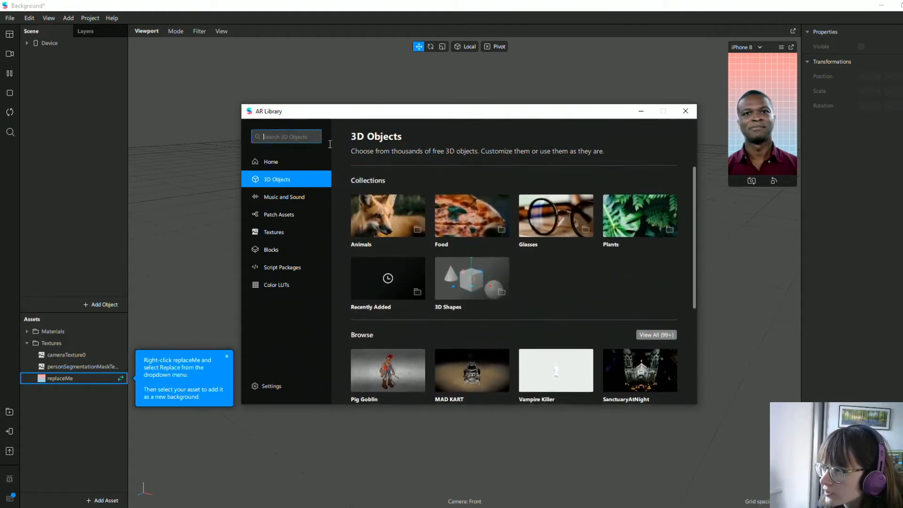
scroll(569, 275, "down", 3)
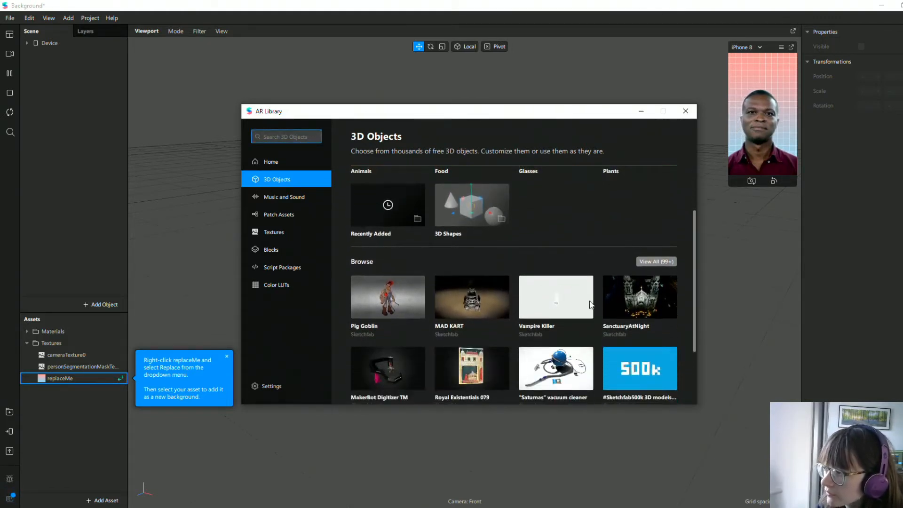
left_click(309, 197)
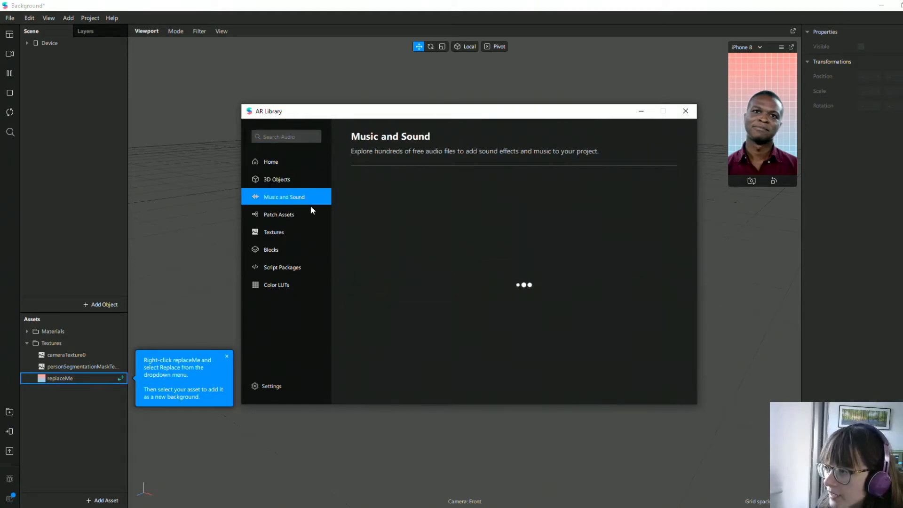
left_click(685, 111)
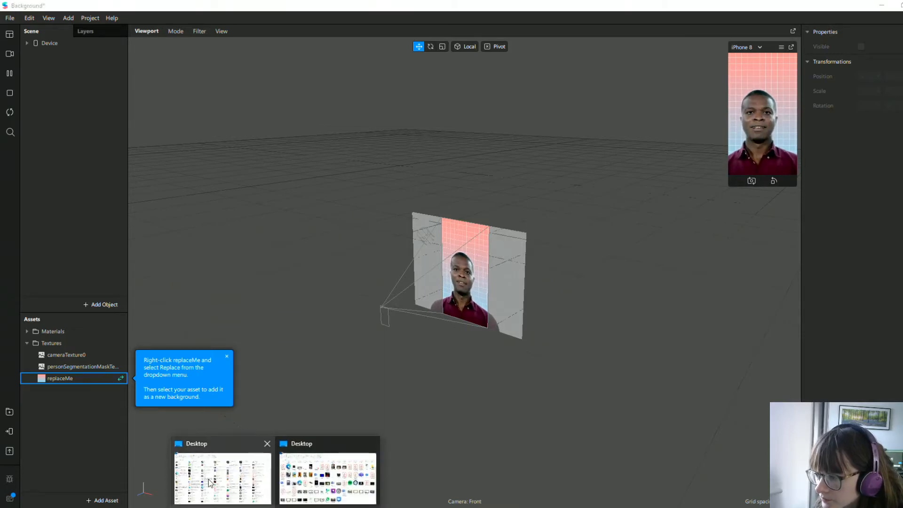
Import the digital media studio image from the Desktop folder window into the project's textures
left_click(221, 490)
left_click_drag(611, 5, 902, 14)
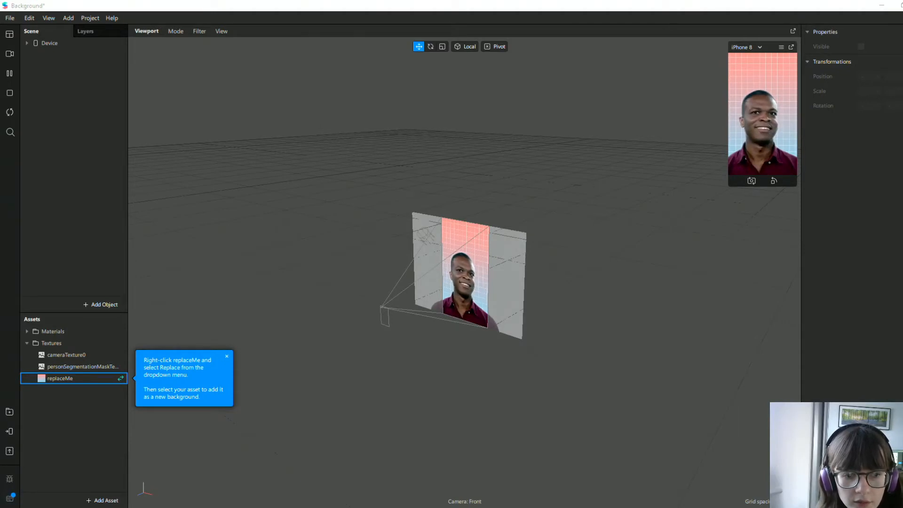
left_click_drag(254, 414, 61, 439)
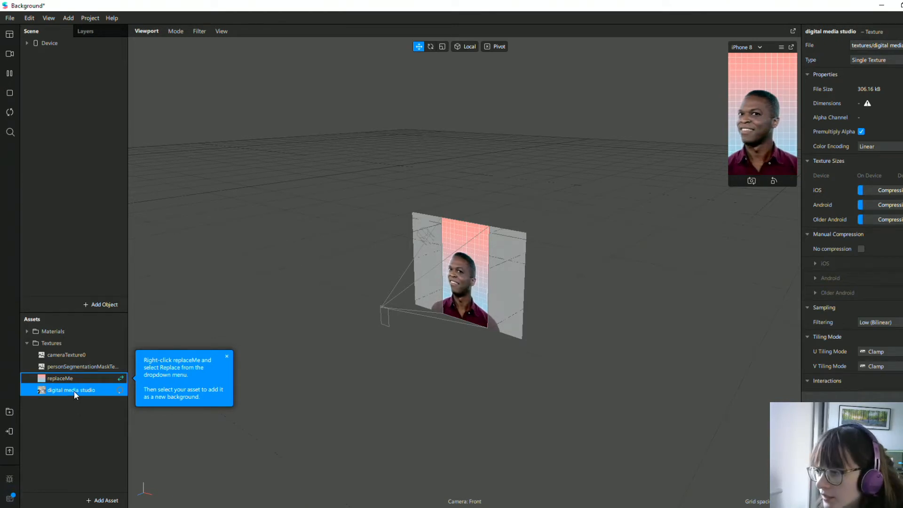
Replace the template's replaceMe background texture with the digital media studio image file
mouse_move(72, 388)
left_mouse_down()
mouse_move(71, 370)
mouse_move(74, 381)
left_mouse_up()
right_click(113, 377)
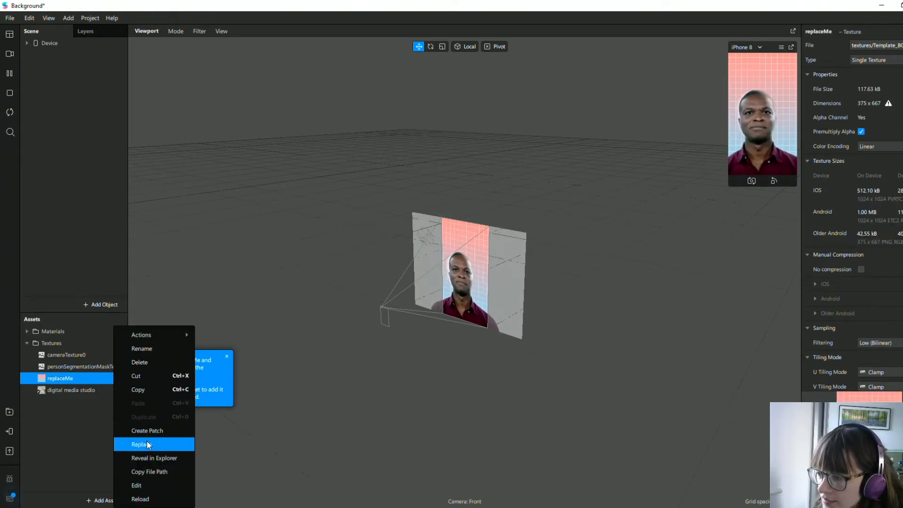
left_click(147, 444)
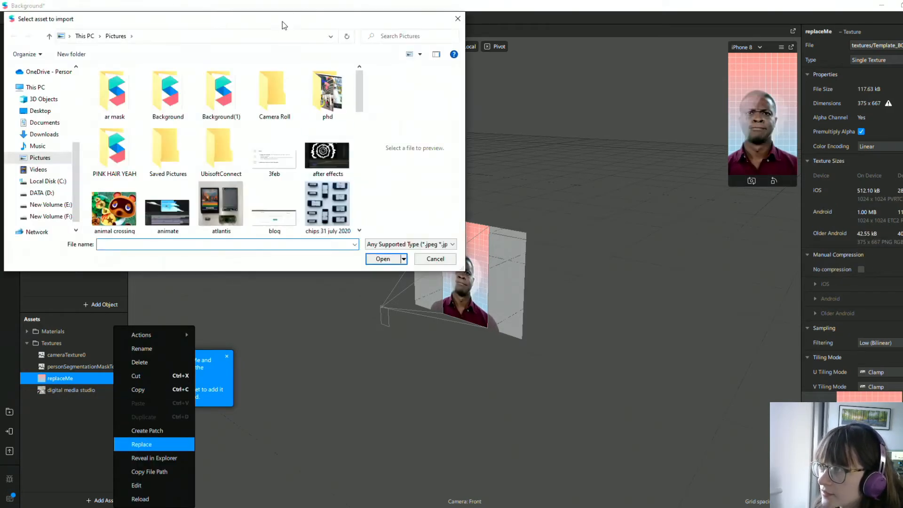
left_click_drag(282, 21, 0, 22)
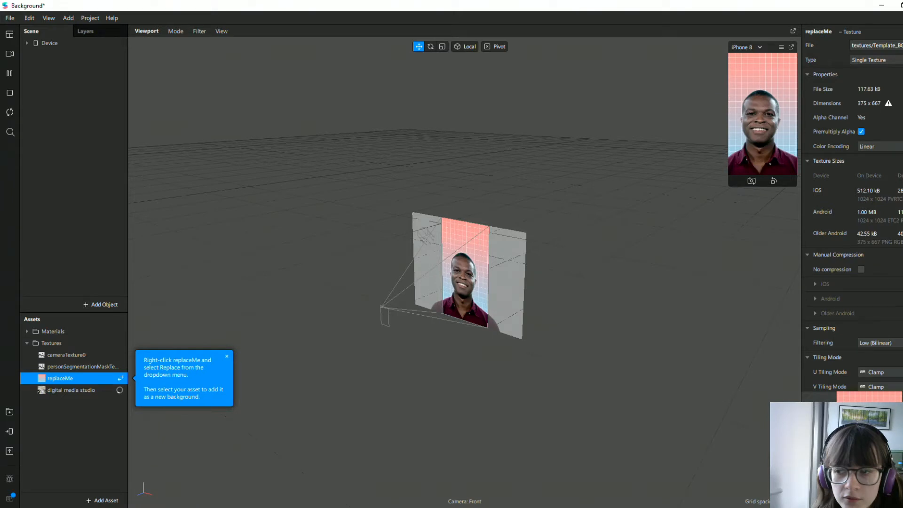
Enlarge the simulated phone preview and look through the available camera sources and Android preview devices
left_click_drag(727, 184, 550, 361)
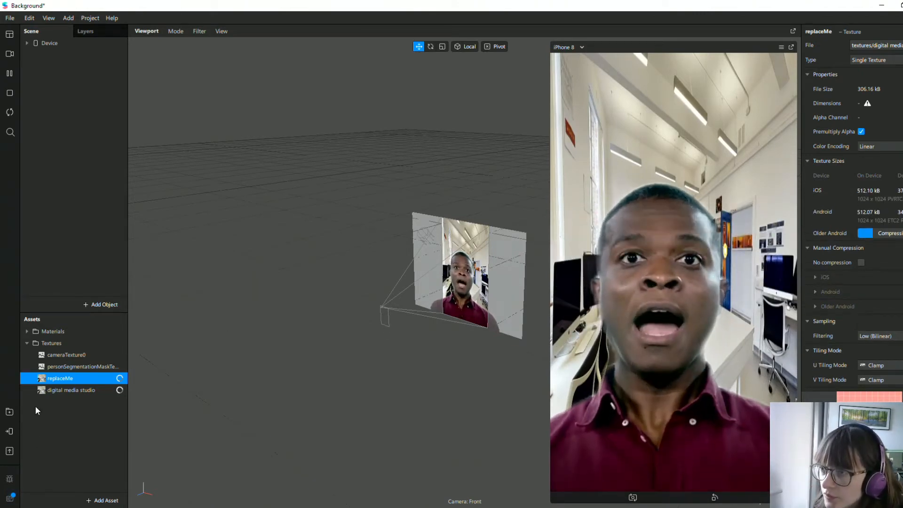
left_click(10, 53)
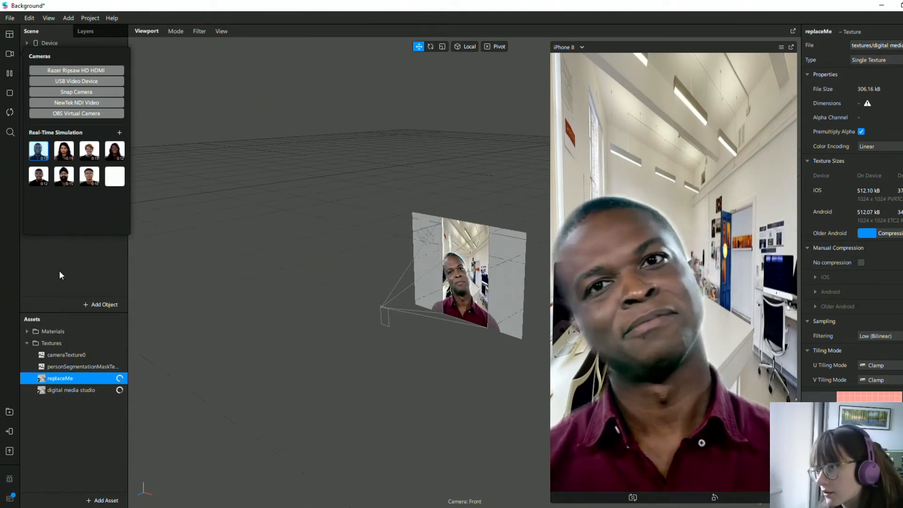
left_click(578, 48)
mouse_move(588, 58)
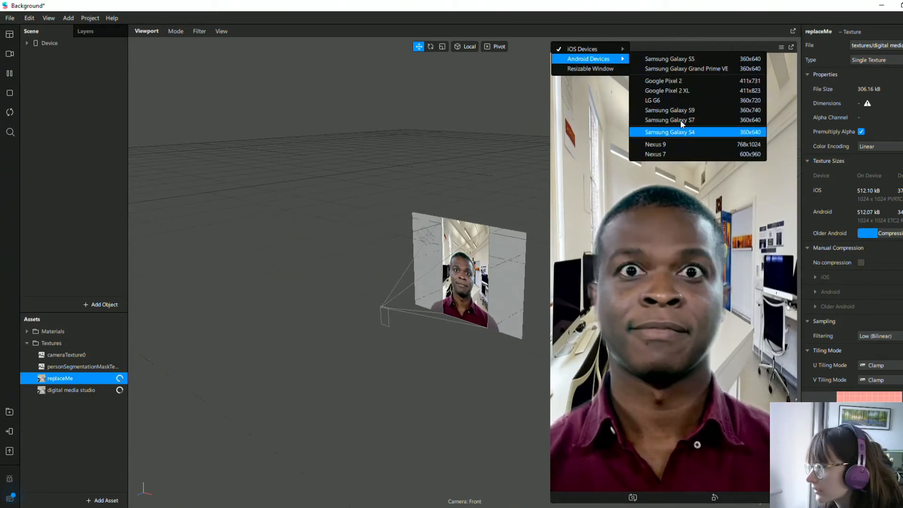
left_click(87, 437)
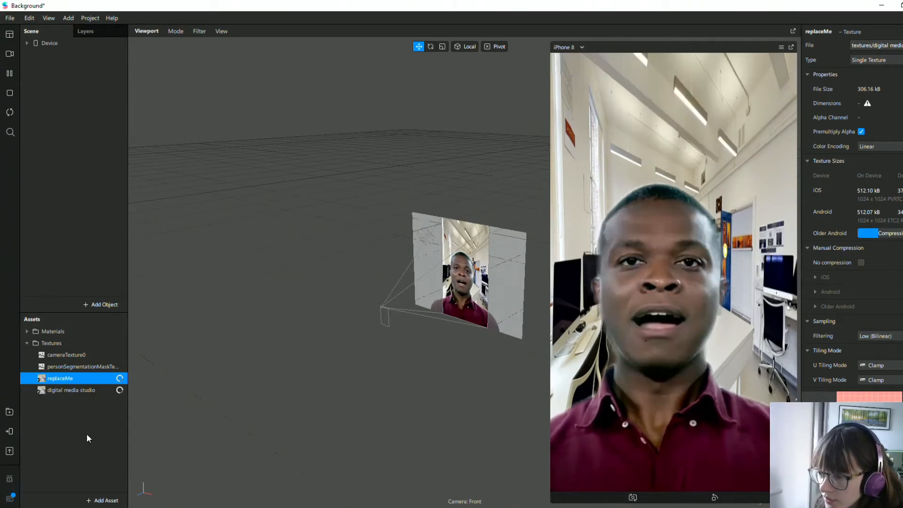
Send the effect to the Instagram Camera for testing and copy its test link
left_click(10, 436)
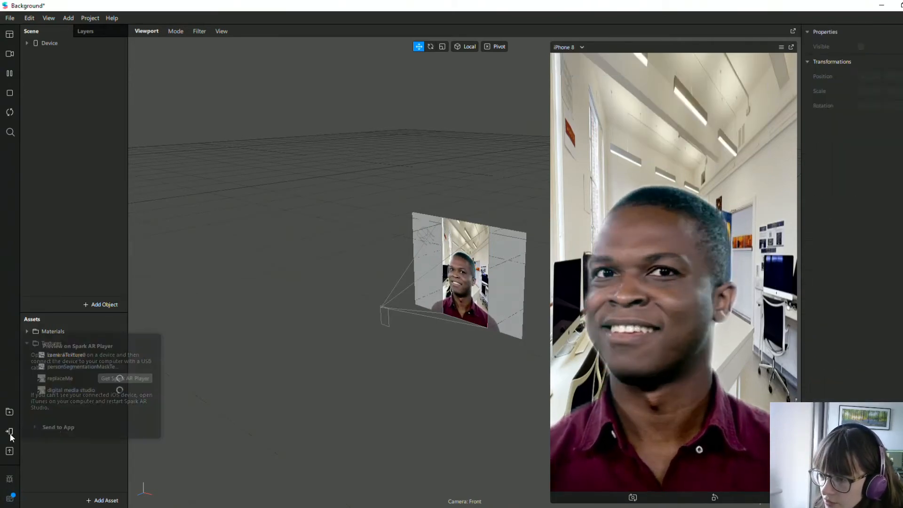
left_click(57, 428)
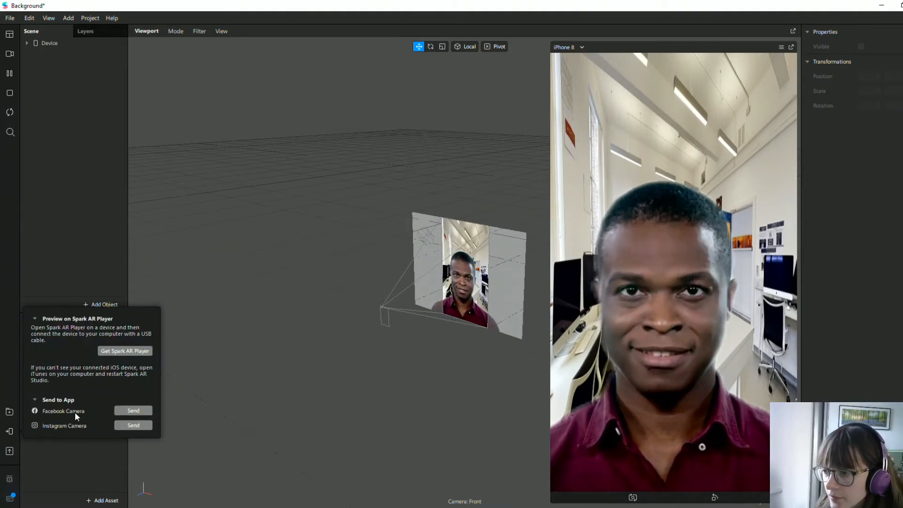
left_click(135, 425)
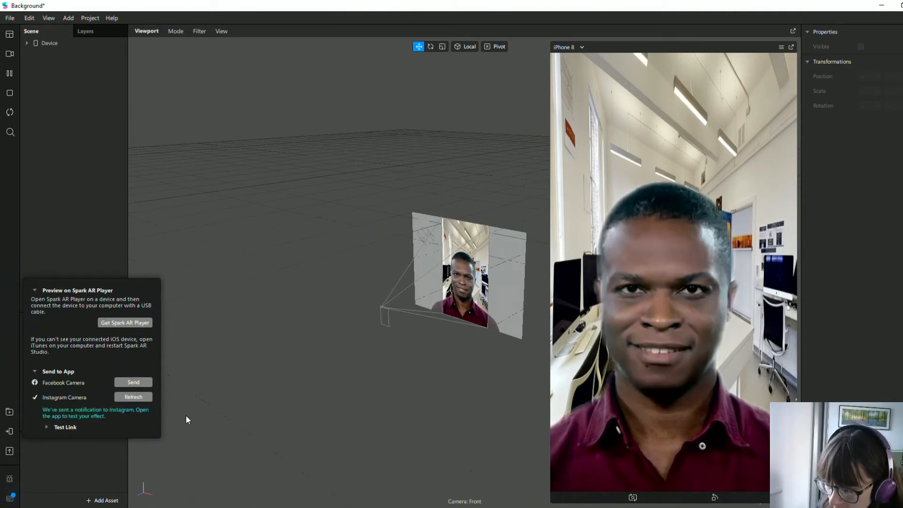
left_click(47, 427)
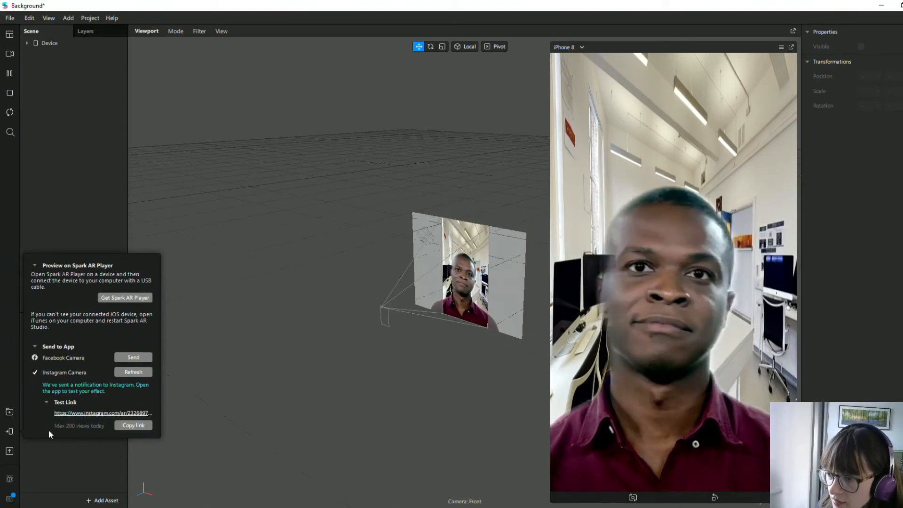
left_click(127, 425)
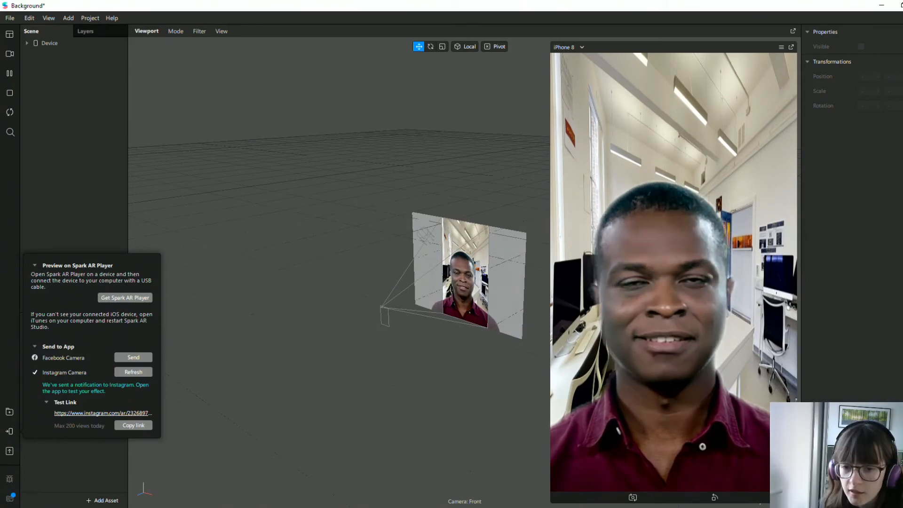
left_click(29, 457)
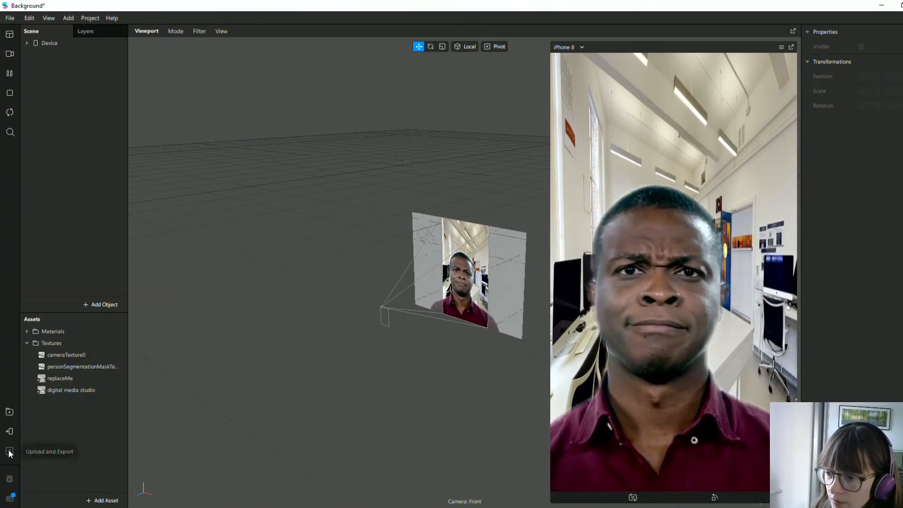
Upload the project to Spark AR Hub with the option to publish a new effect
left_click(9, 451)
scroll(459, 205, "down", 1)
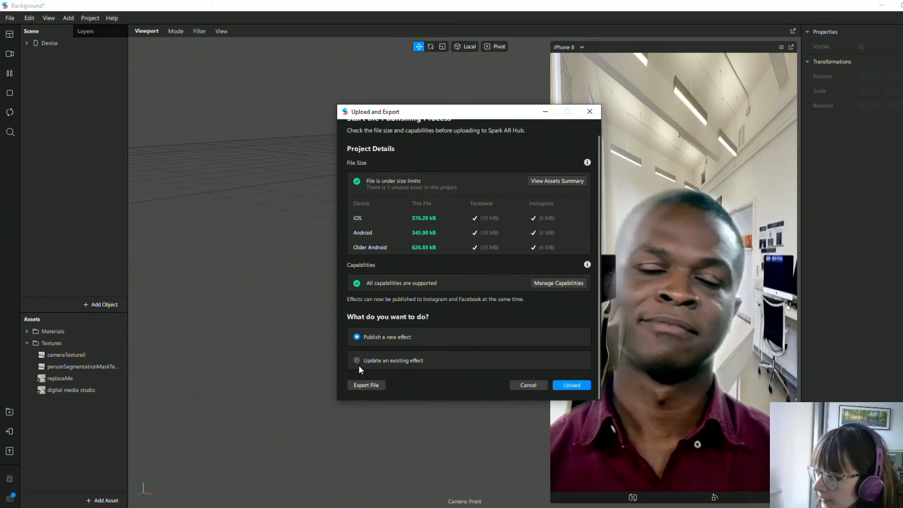
left_click(572, 386)
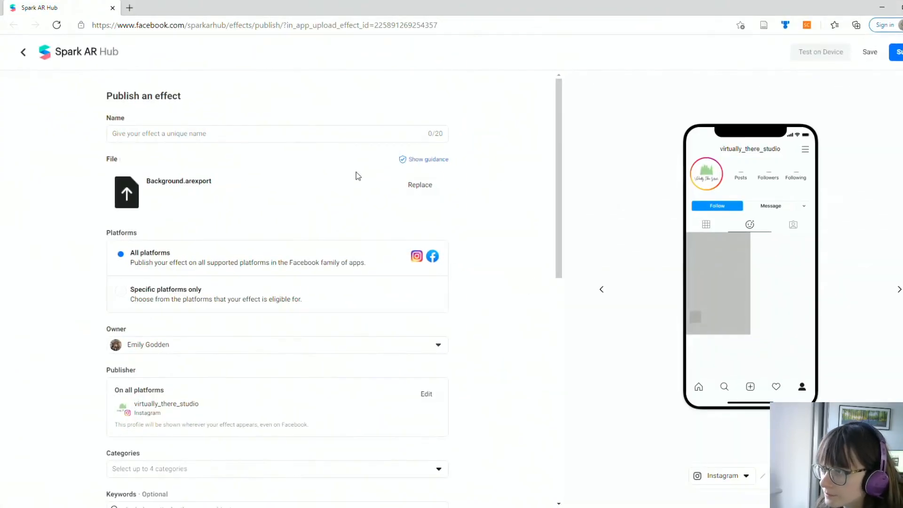
Name the effect "DM base room csa" in the Publish an effect form
left_click(197, 133)
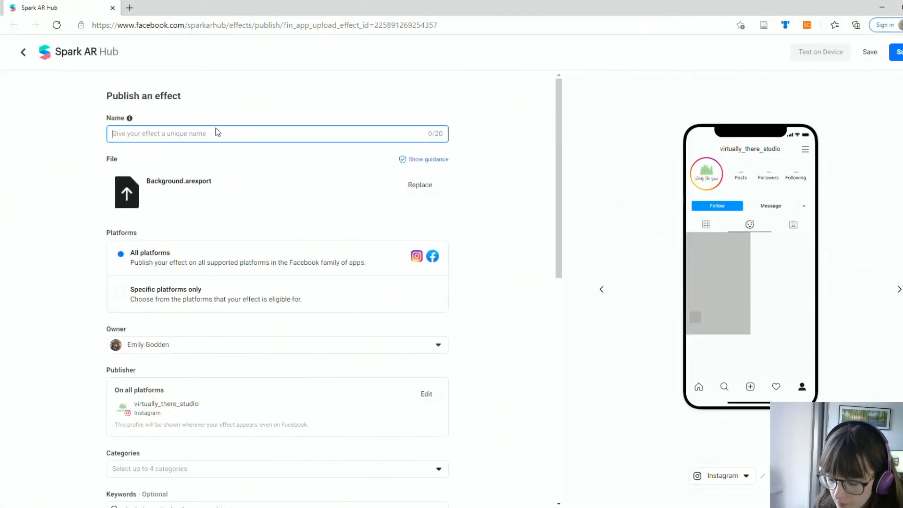
type("digital media base")
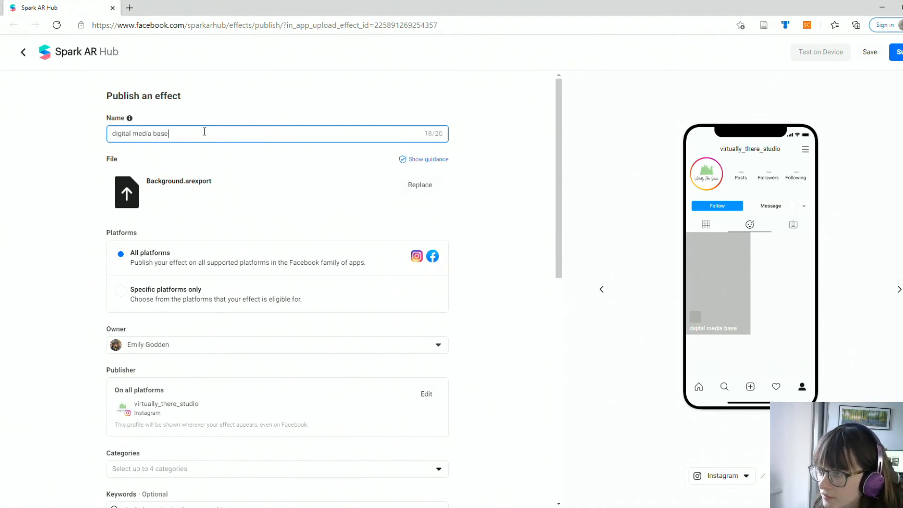
left_click_drag(167, 141, 52, 112)
type("DM")
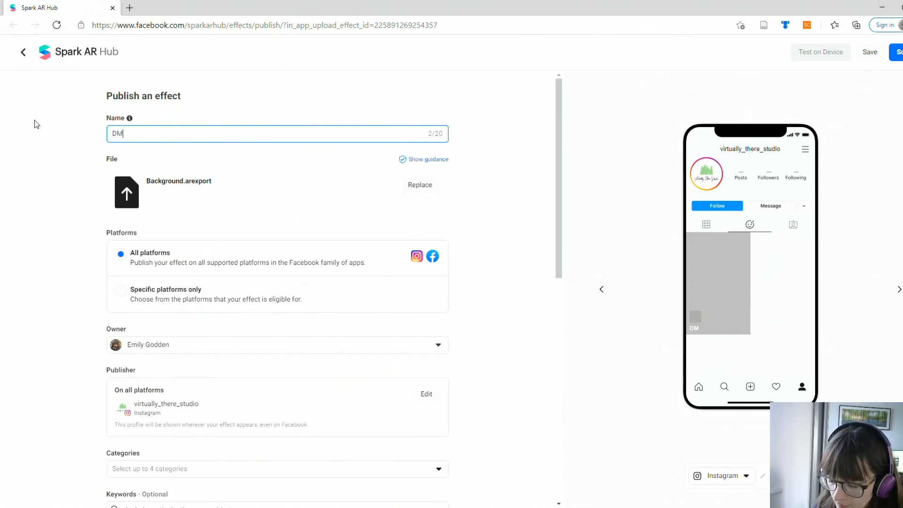
type(" base room csa")
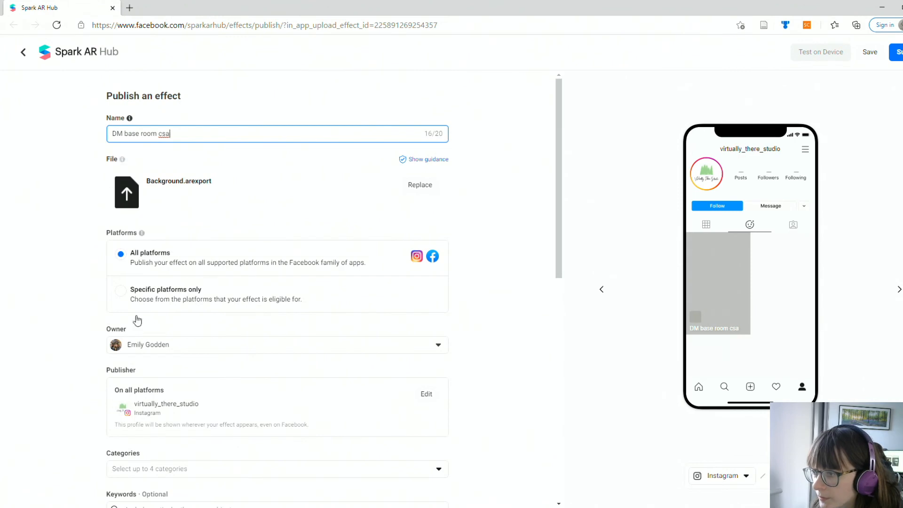
Look through the available categories and the demo video, icon, publication date and reviewer instructions sections of the publishing form
scroll(240, 305, "down", 1)
scroll(75, 222, "down", 3)
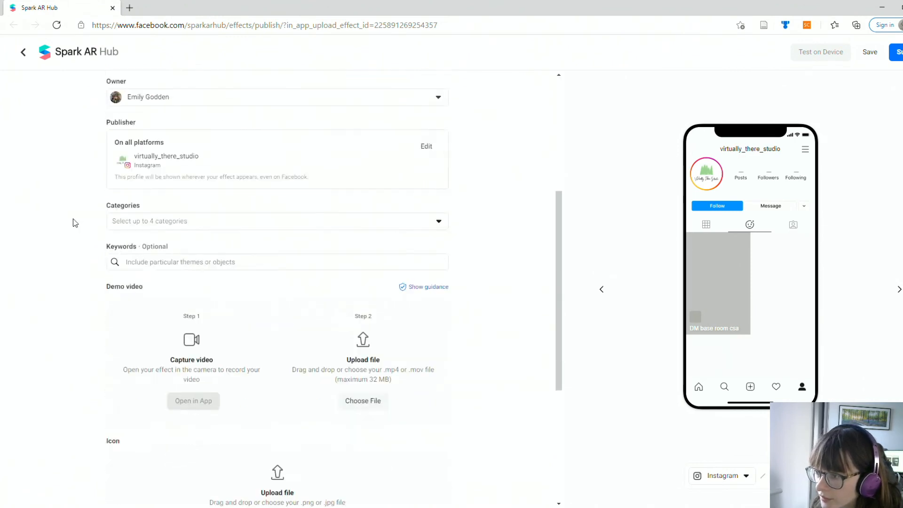
left_click(218, 211)
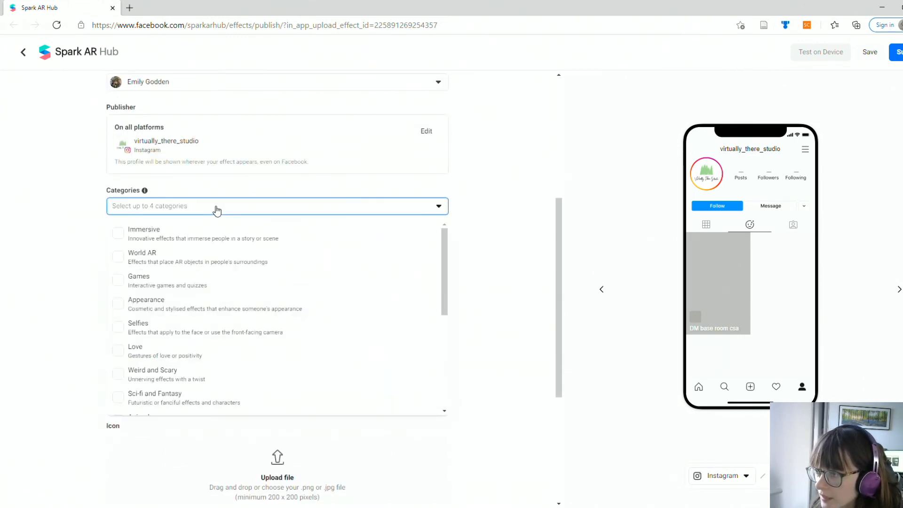
left_click(67, 316)
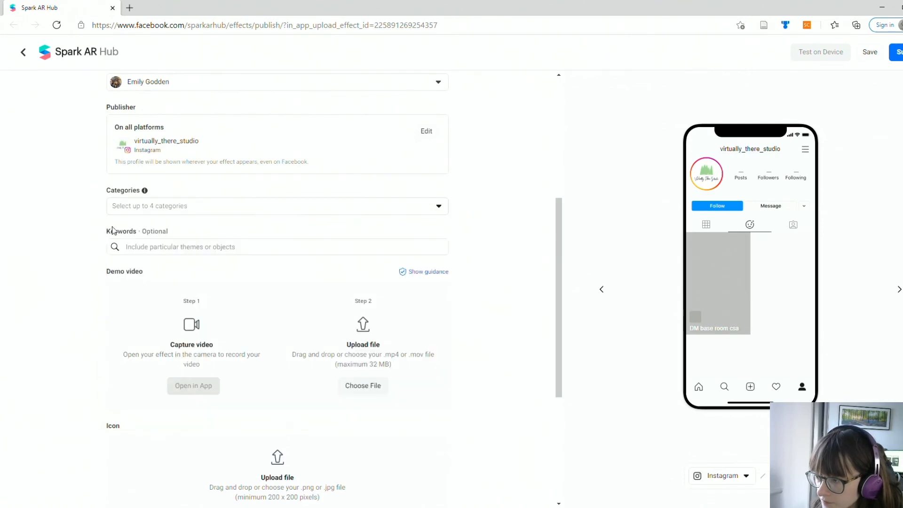
scroll(230, 272, "down", 1)
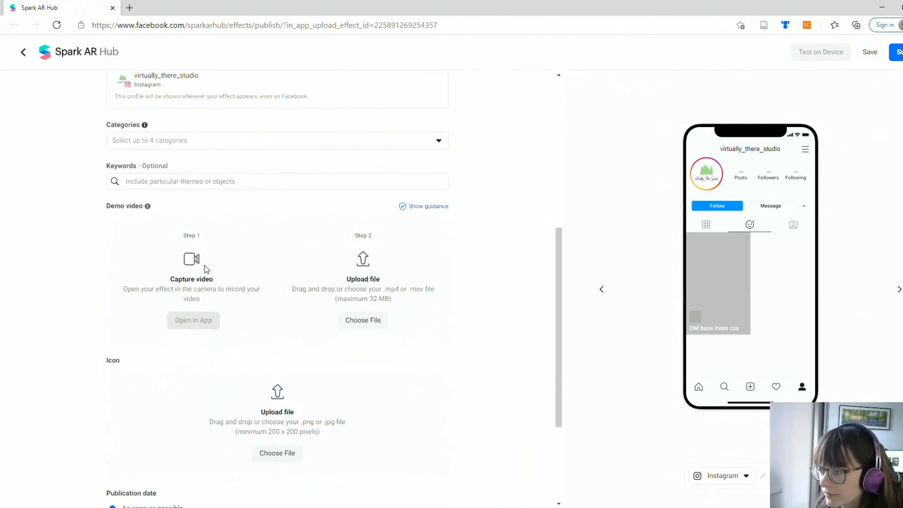
scroll(357, 266, "down", 3)
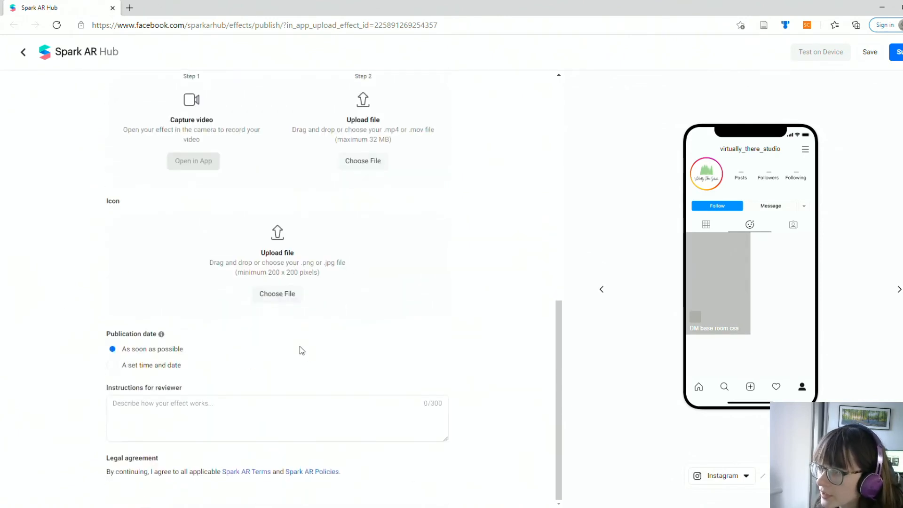
scroll(331, 160, "up", 1)
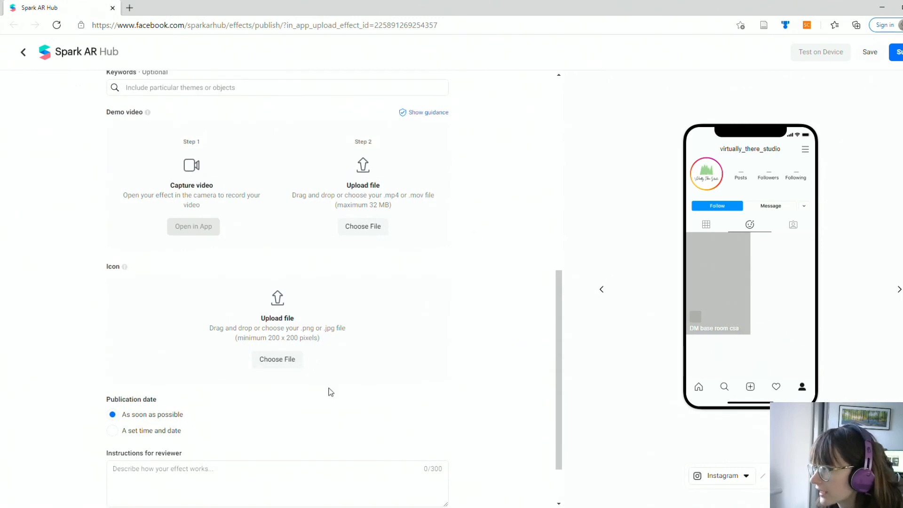
scroll(344, 163, "down", 1)
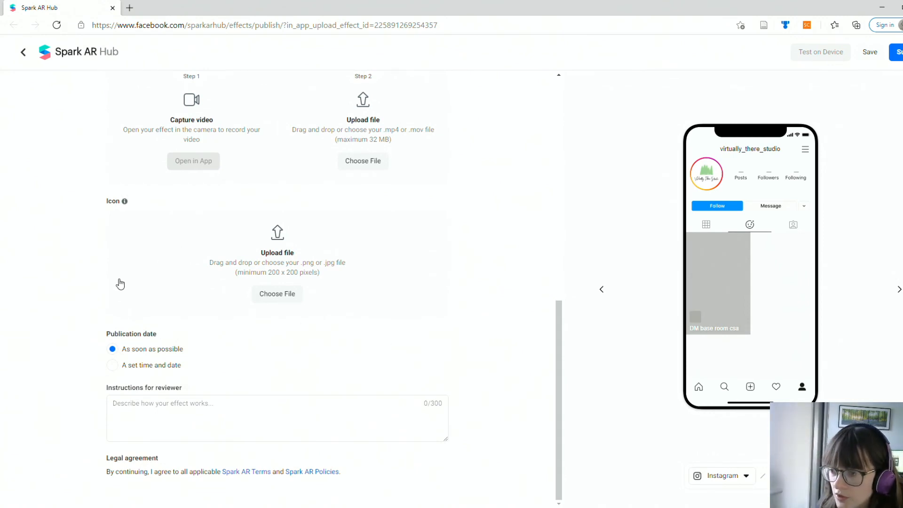
left_click(221, 418)
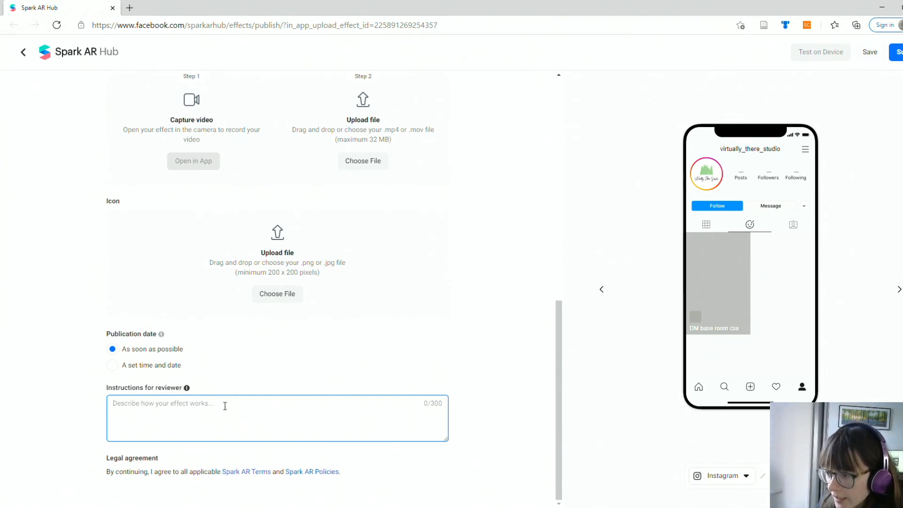
scroll(231, 377, "up", 3)
scroll(329, 320, "down", 3)
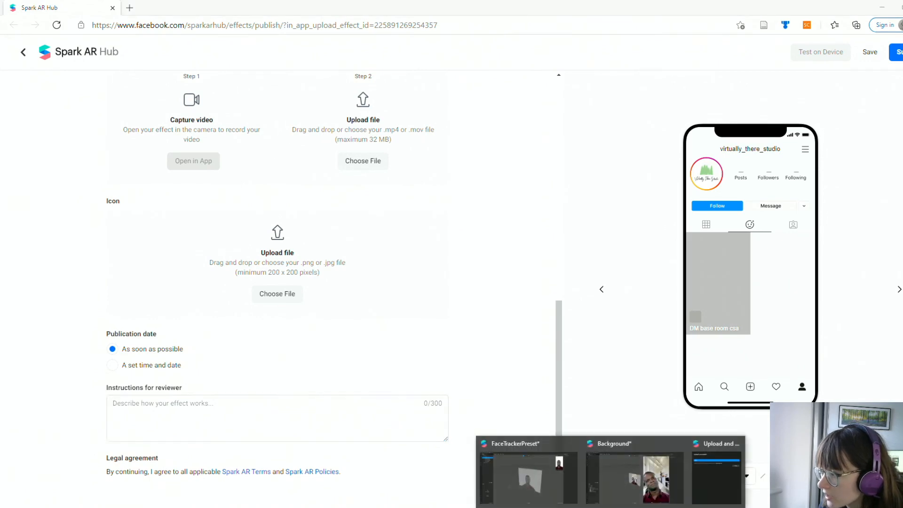
Switch back to the Background project in Spark AR Studio
left_click(632, 473)
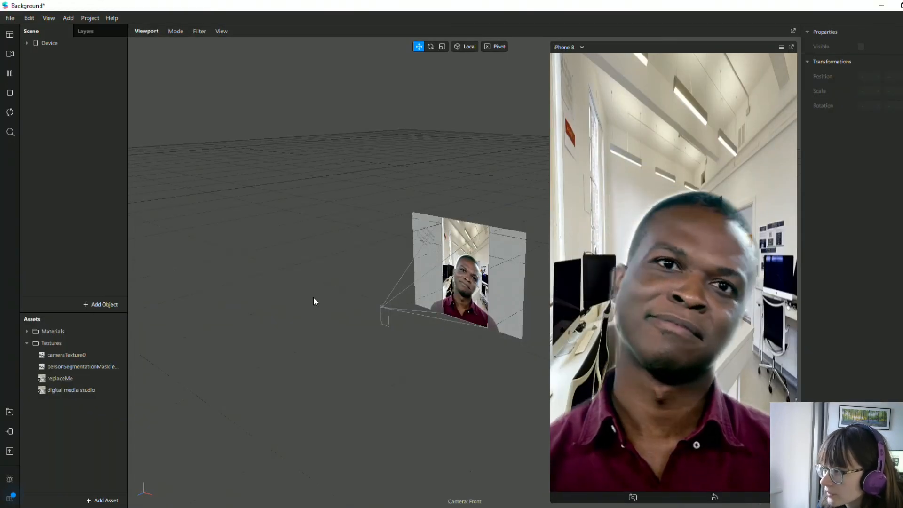